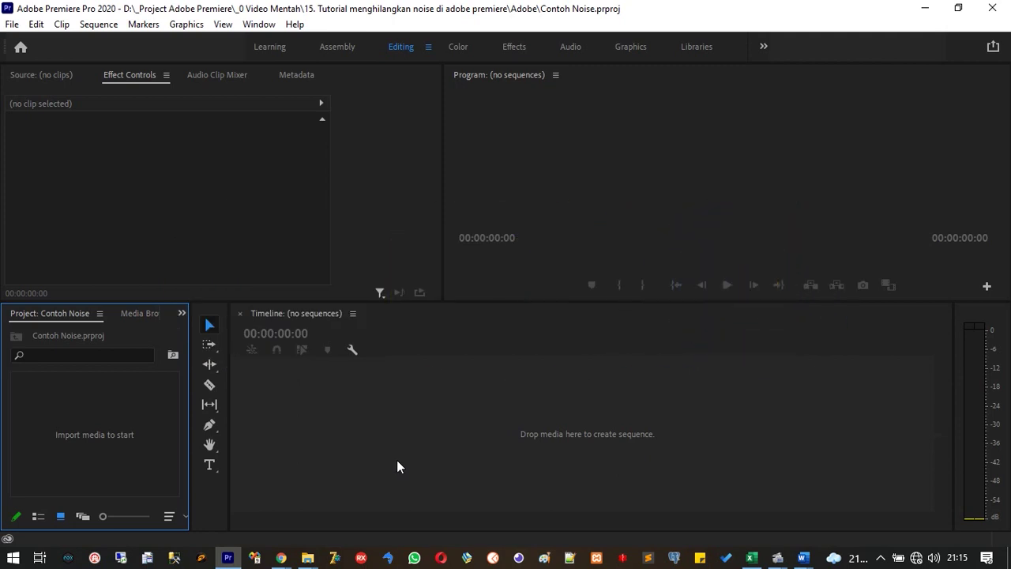
Drag Contoh noise.mp4 from the File Explorer Desktop folder toward Premiere.
mouse_move(305, 559)
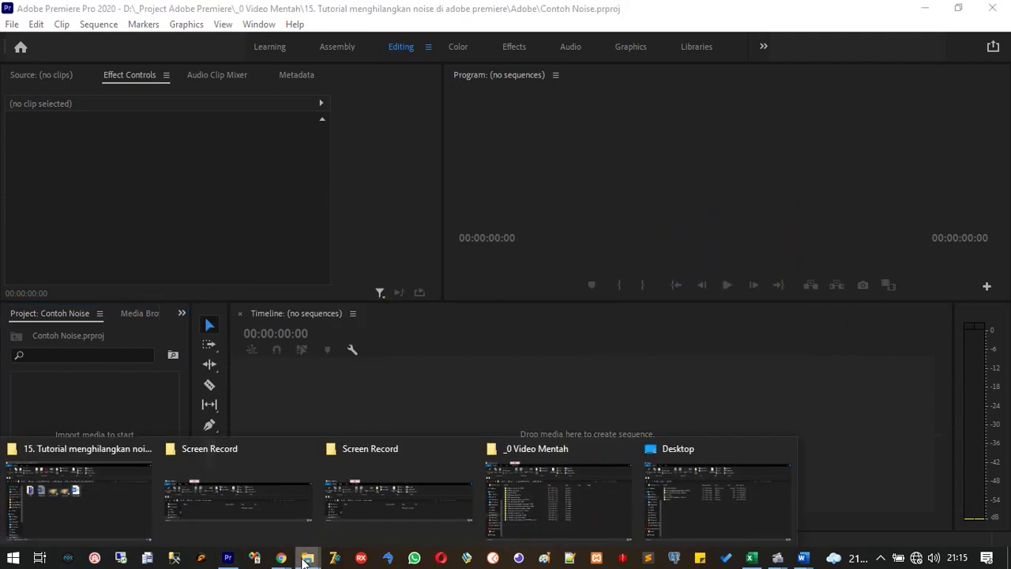
left_click(663, 505)
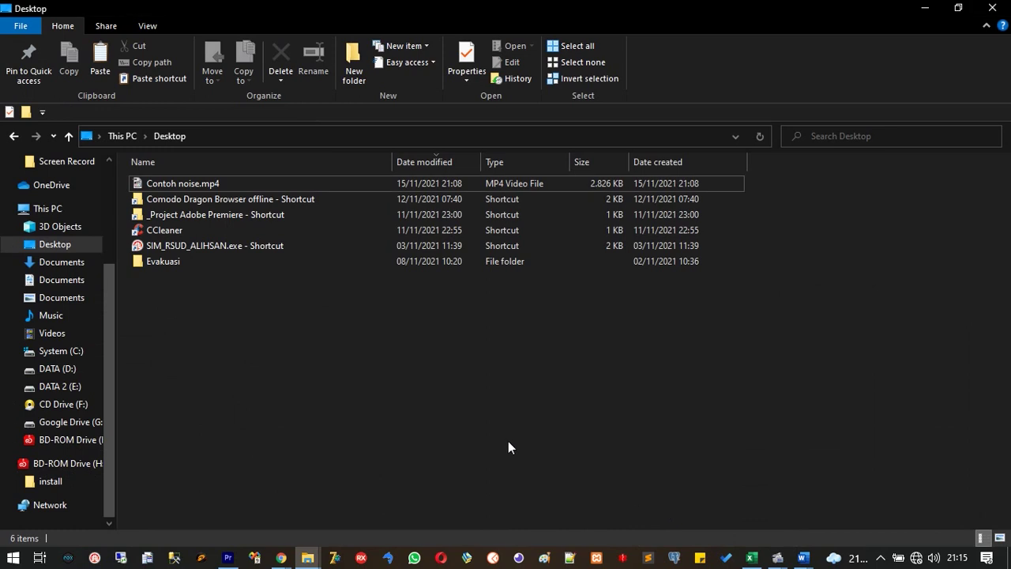
mouse_move(162, 186)
left_mouse_down()
mouse_move(293, 442)
mouse_move(235, 558)
mouse_move(98, 440)
left_mouse_up()
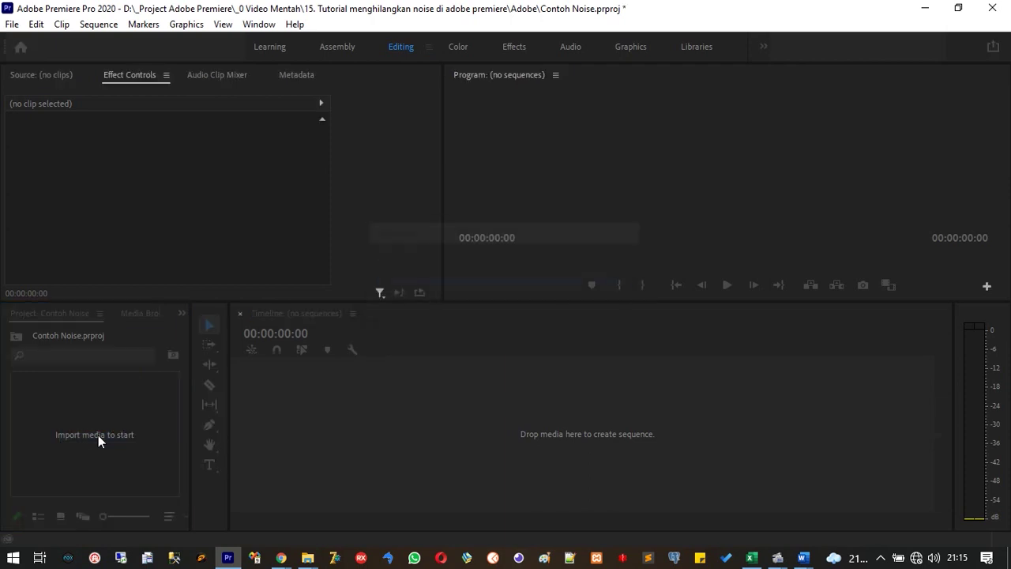
Drop Contoh noise.mp4 onto the Timeline as a new sequence, play it back, and park near 00:00:04:02.
left_click_drag(101, 431, 319, 458)
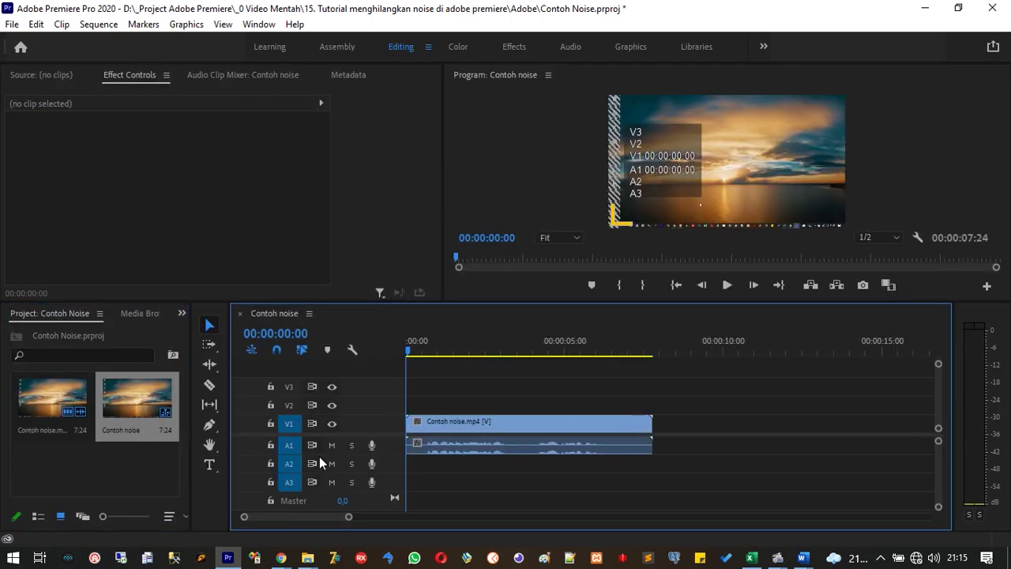
left_click(725, 287)
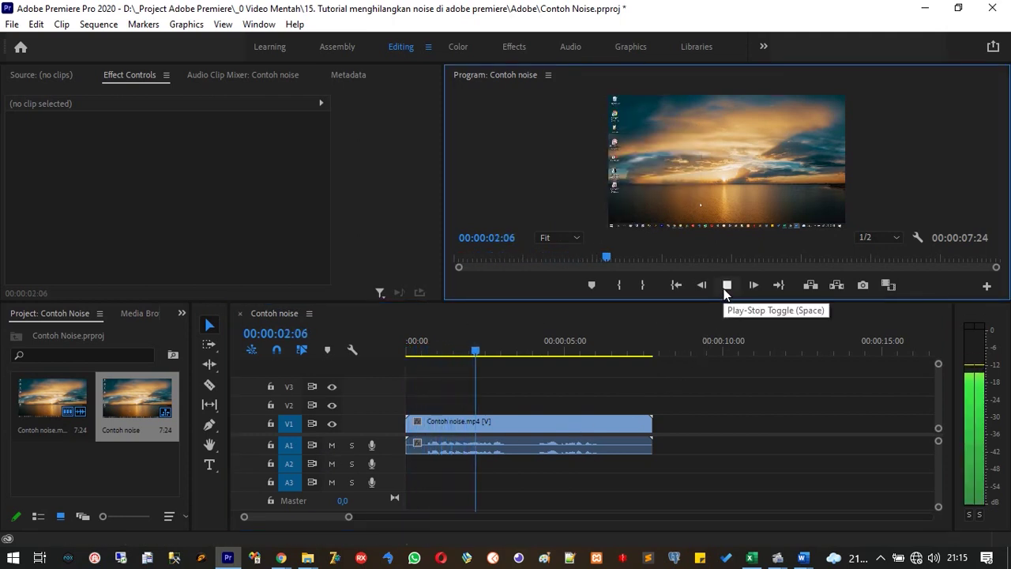
left_click(724, 288)
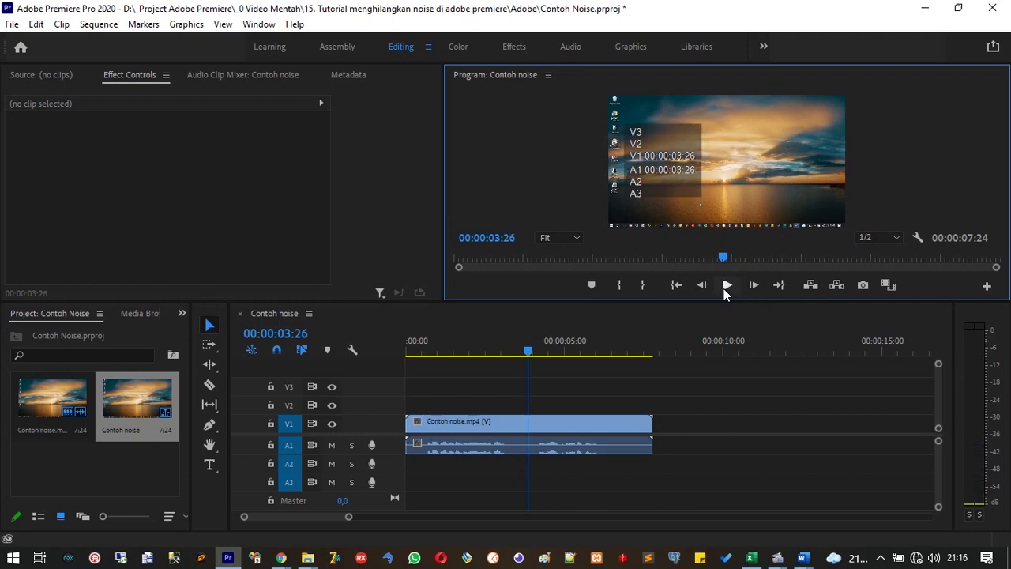
left_click_drag(529, 352, 537, 353)
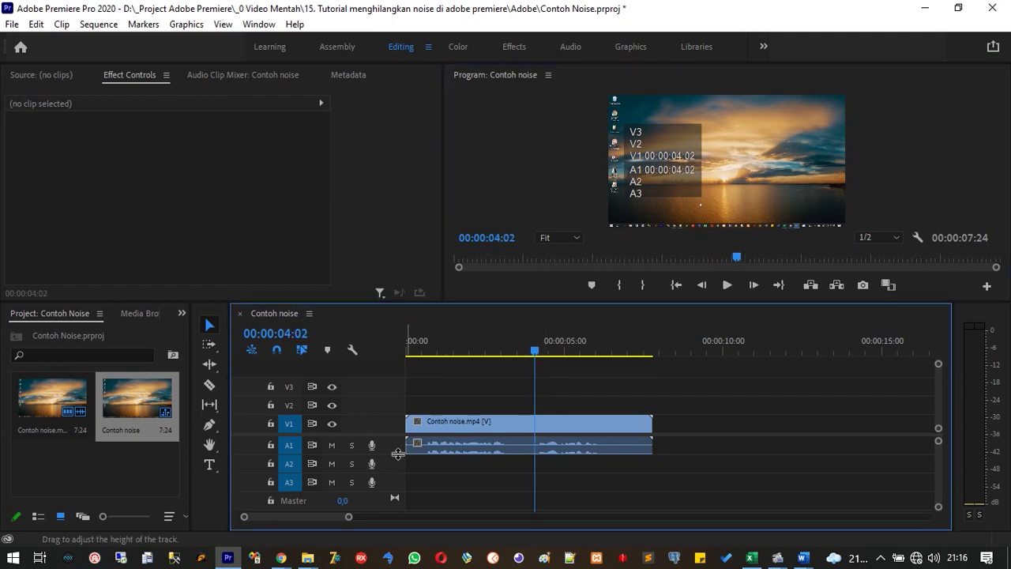
Enlarge track A1 and razor-cut the Contoh noise.mp4 clip at 00:00:06:05.
left_click_drag(397, 454, 398, 492)
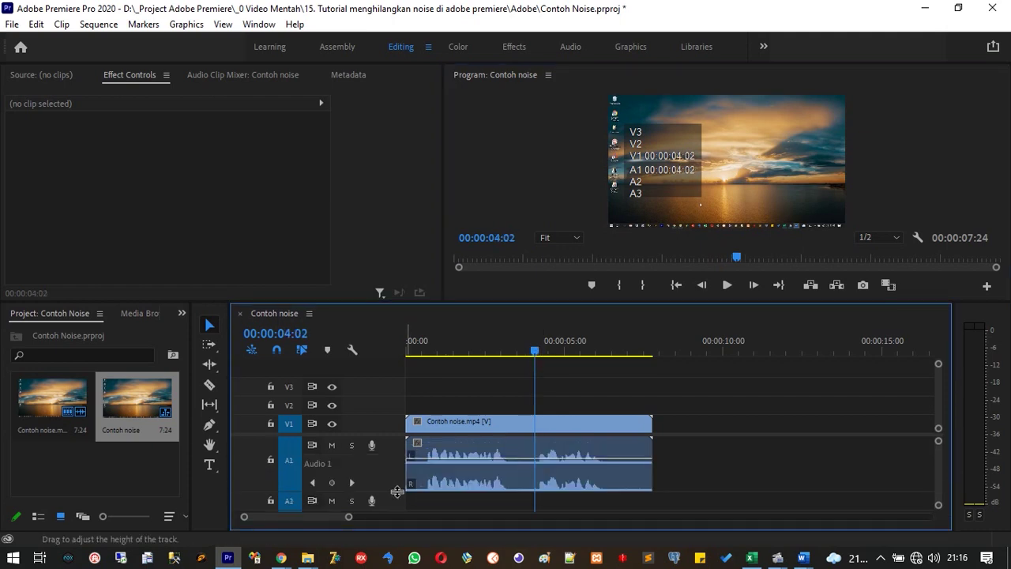
left_click_drag(536, 351, 604, 356)
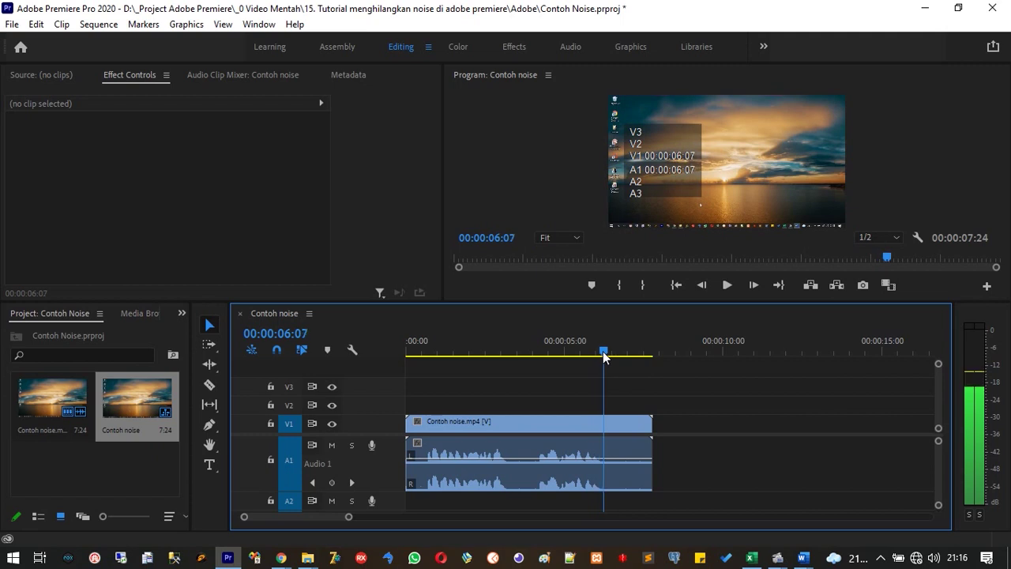
left_click_drag(603, 355, 601, 353)
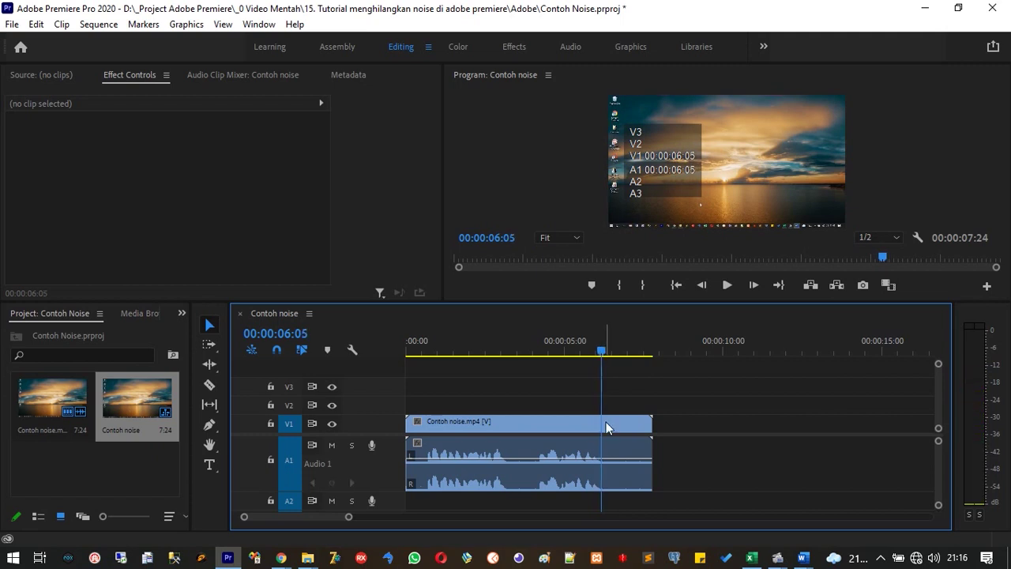
left_click(213, 387)
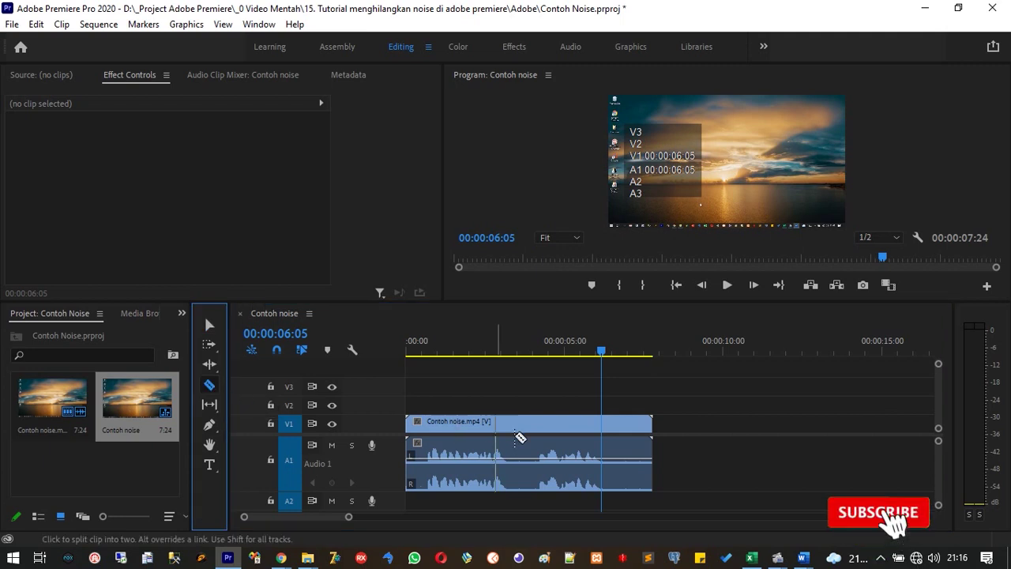
left_click(604, 451)
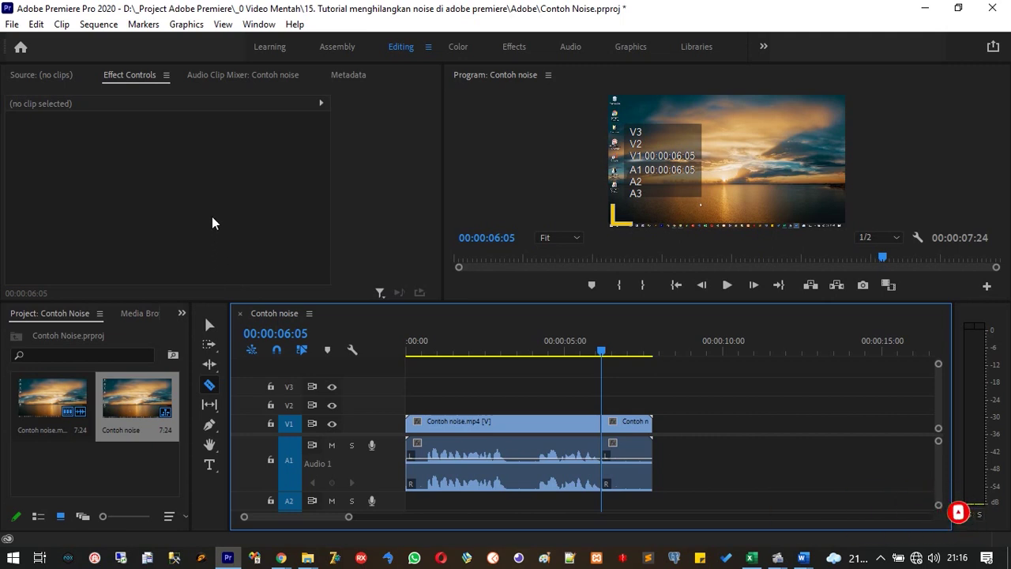
Show the Effects panel and select DeNoise under Audio Effects > Noise Reduction/Restoration.
left_click(182, 314)
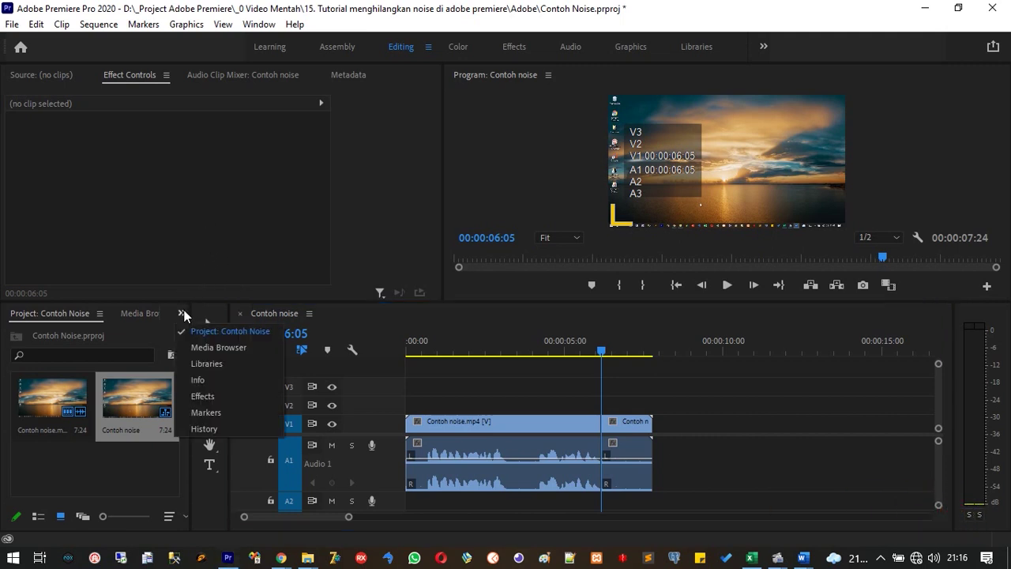
left_click(190, 394)
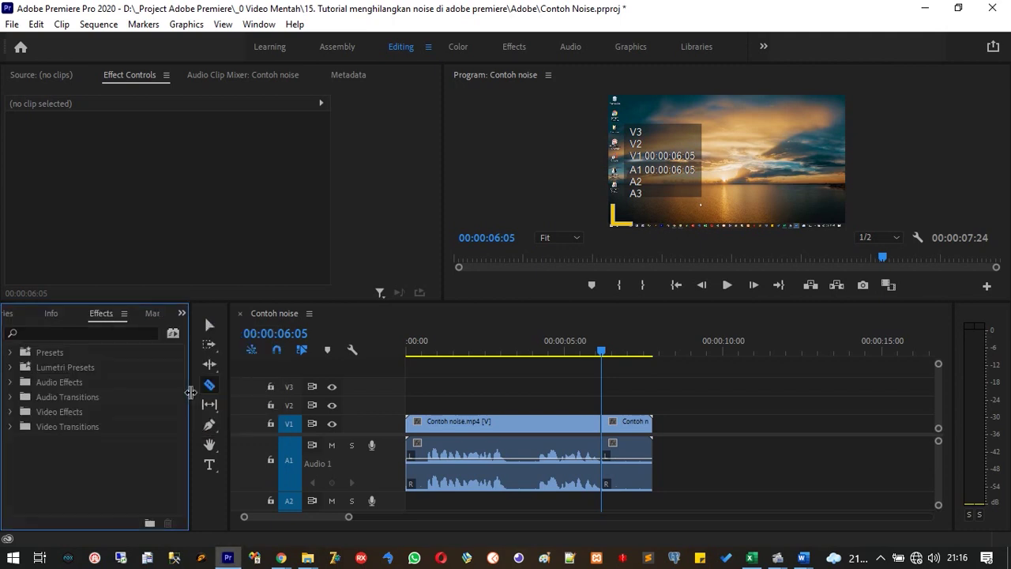
left_click(11, 382)
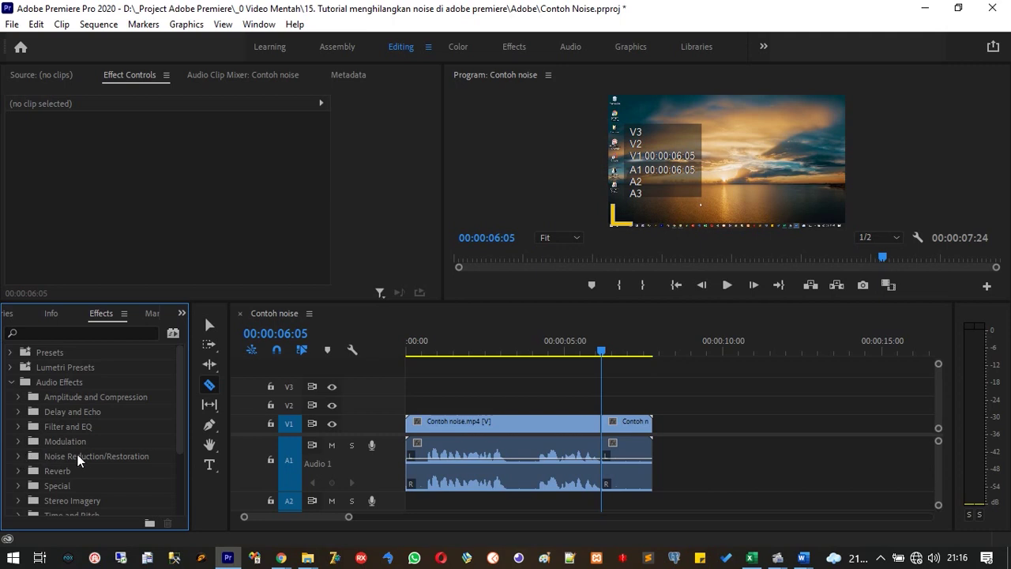
left_click(20, 457)
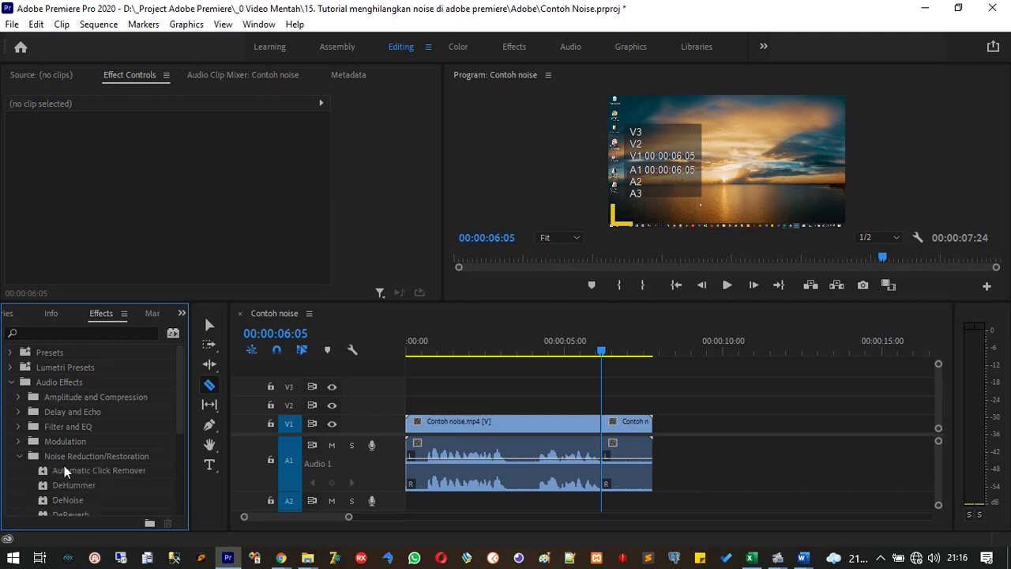
left_click(66, 502)
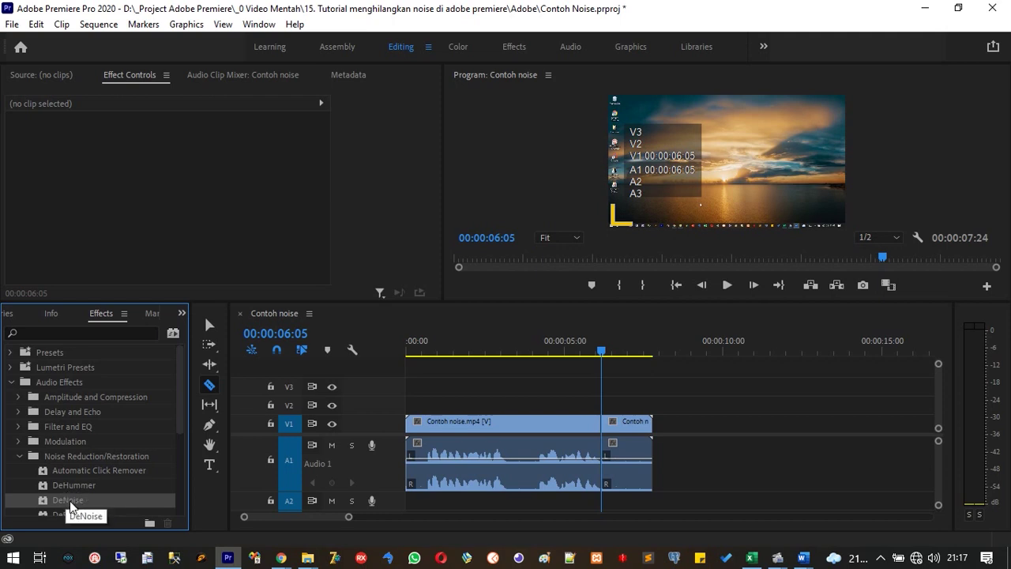
Drop DeNoise onto the second A1 clip and scroll Effect Controls to its DeNoise section.
left_click_drag(70, 505, 491, 471)
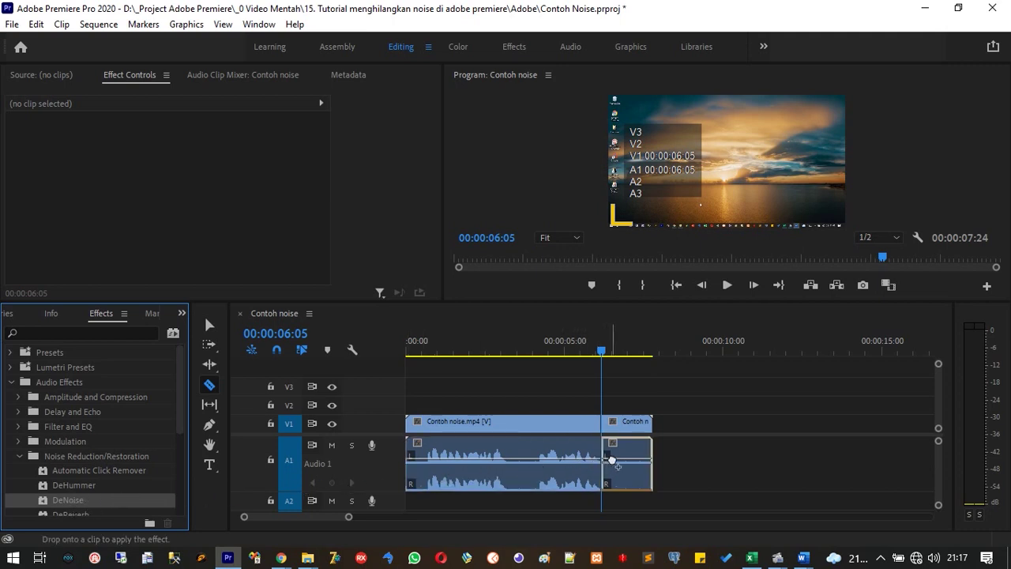
left_click_drag(490, 472, 617, 459)
left_click_drag(618, 459, 617, 459)
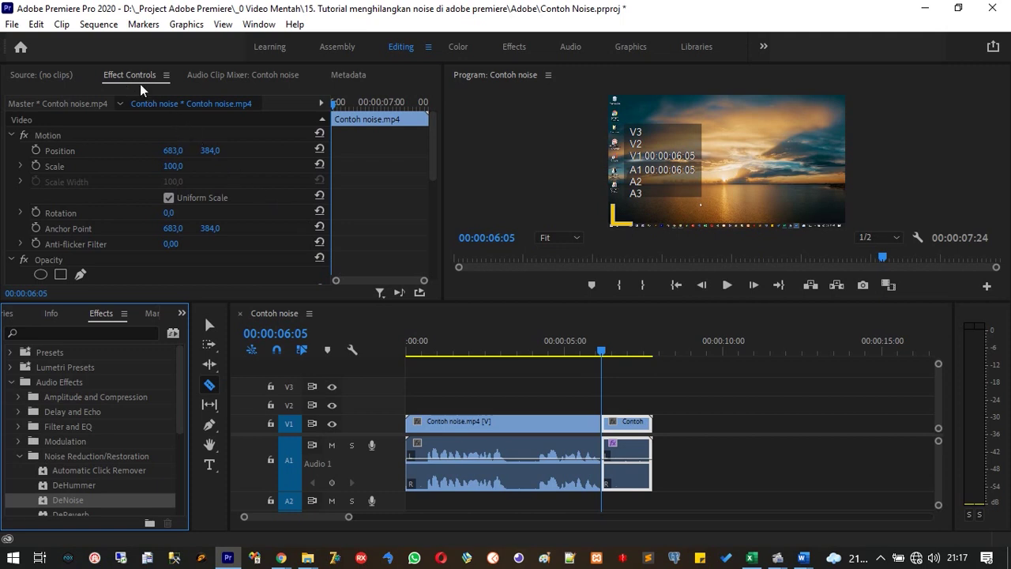
left_click_drag(431, 154, 418, 246)
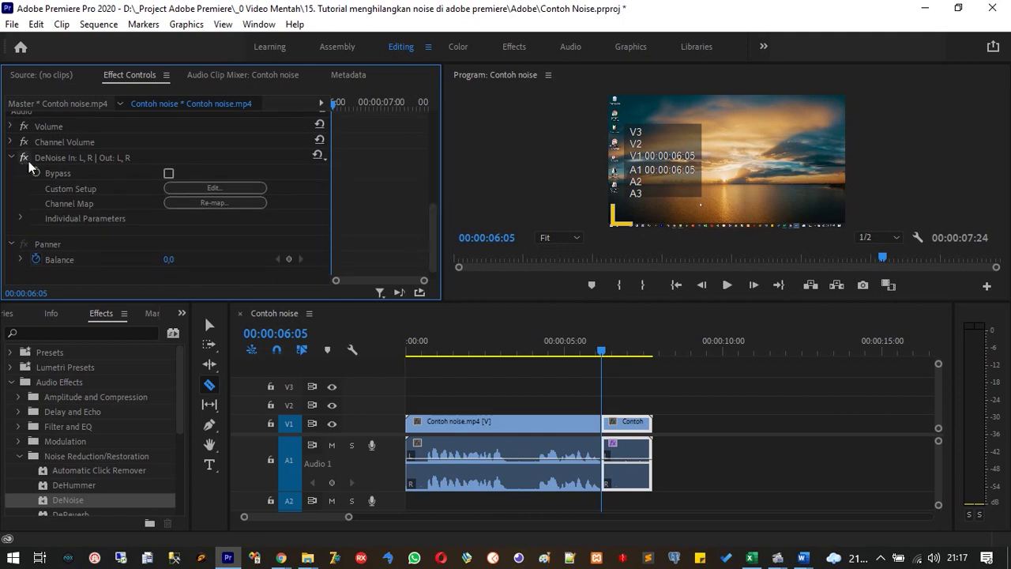
In the DeNoise custom setup editor, keep the Default preset and set Amount to 80%.
left_click(198, 194)
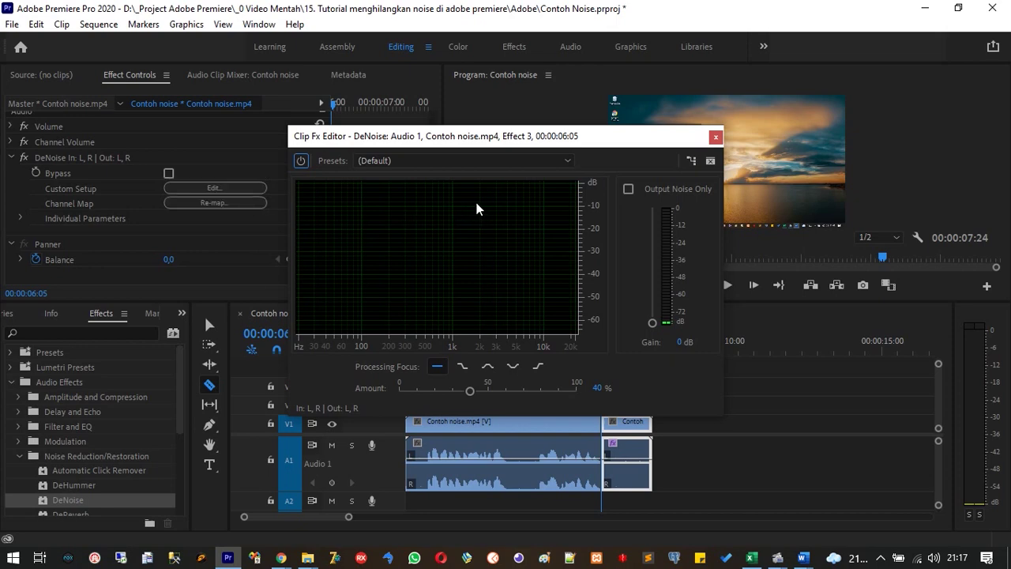
left_click(568, 162)
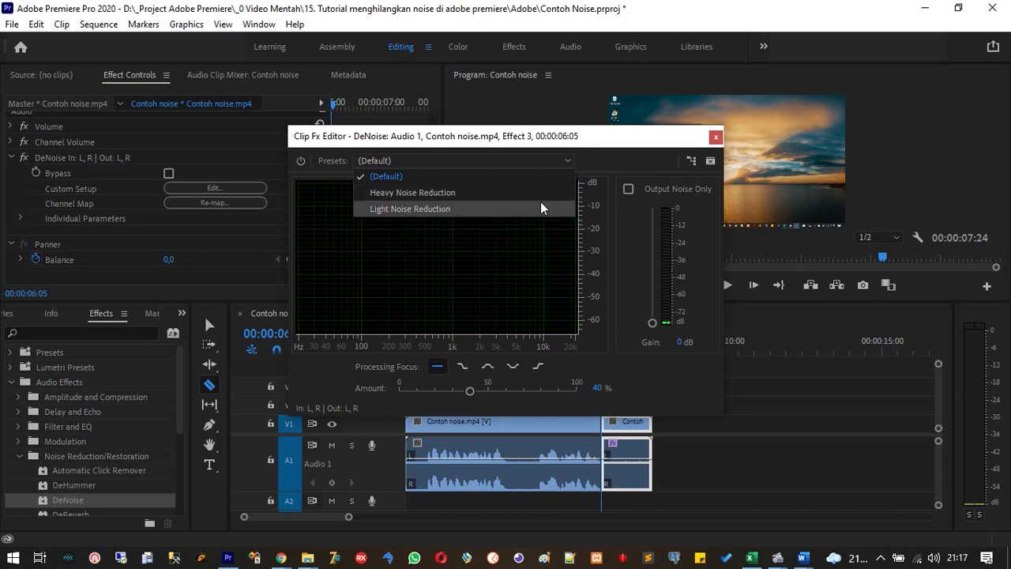
left_click(601, 168)
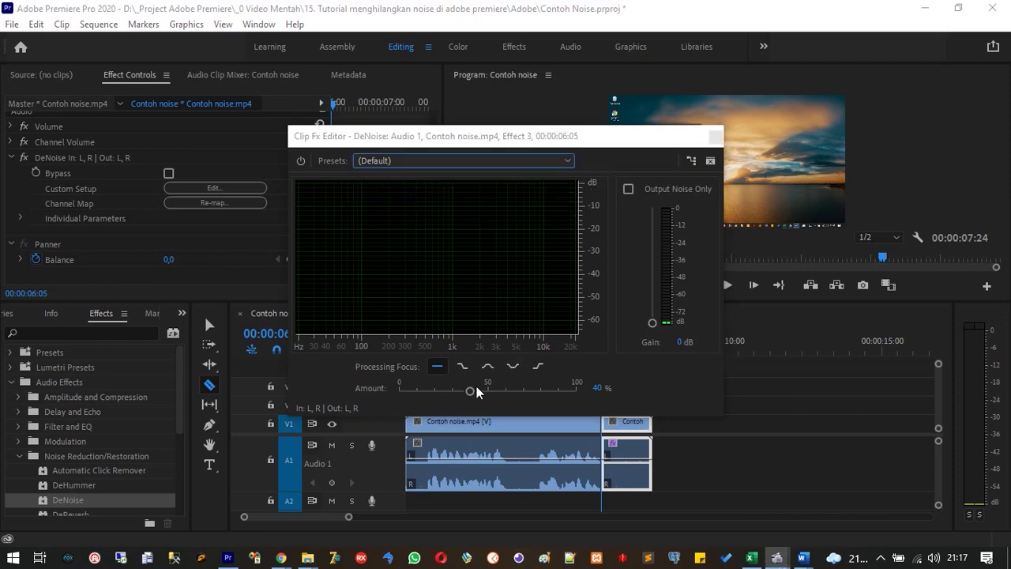
left_click_drag(471, 390, 526, 389)
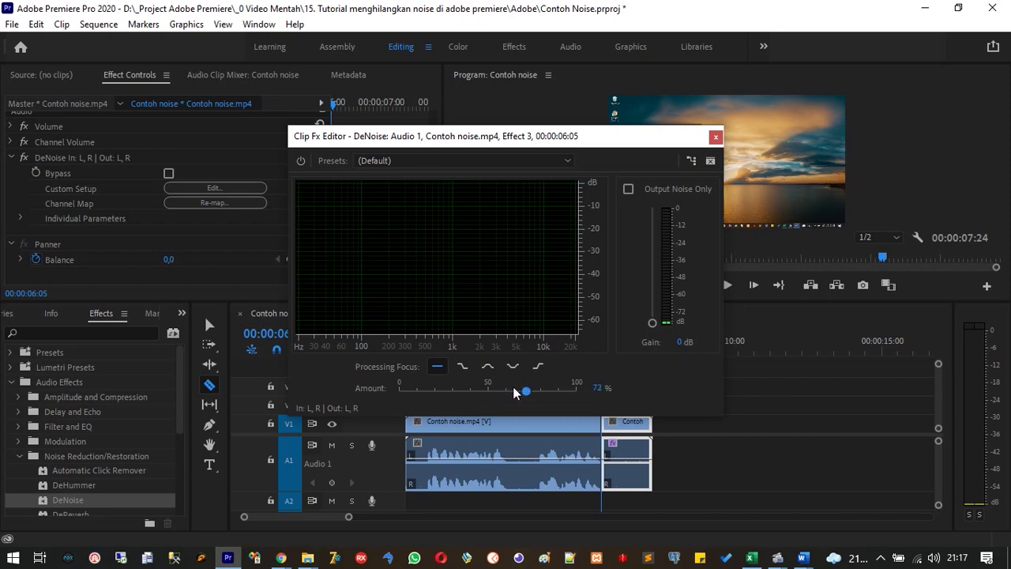
left_click_drag(526, 392, 409, 384)
left_click_drag(409, 384, 542, 396)
Close the DeNoise editor and play the sequence to hear the denoised audio.
left_click(716, 137)
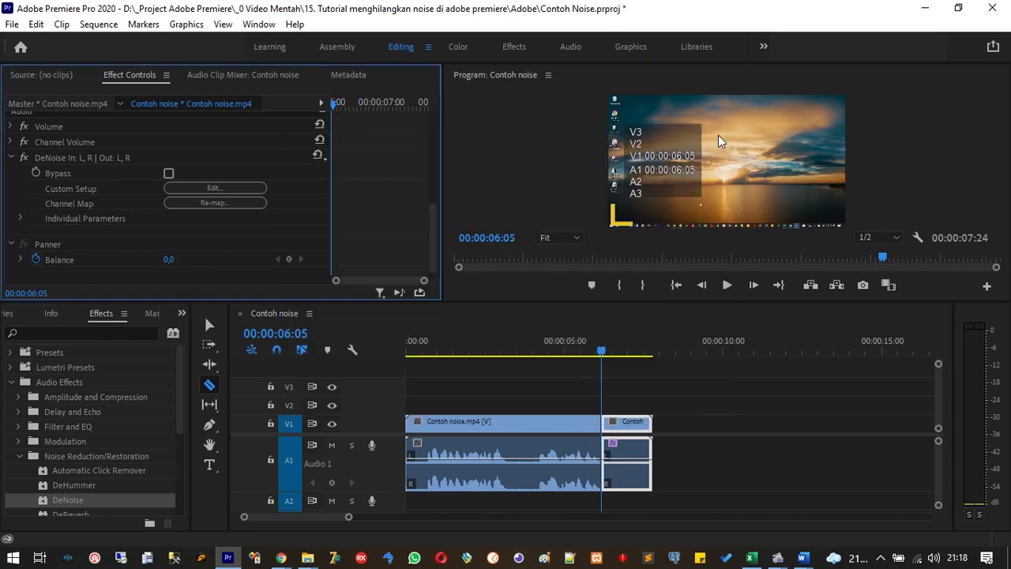
left_click(726, 286)
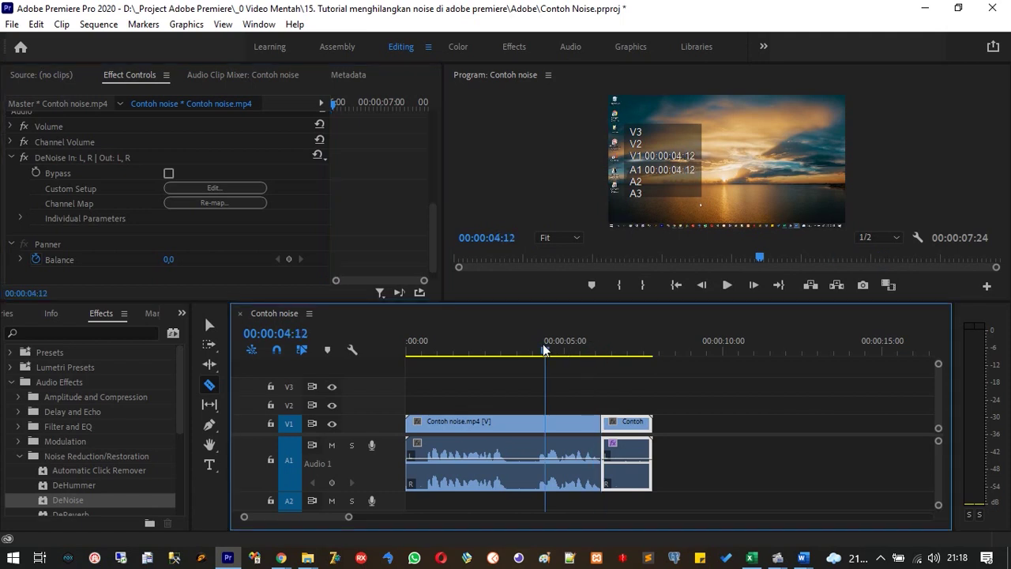
left_click(724, 289)
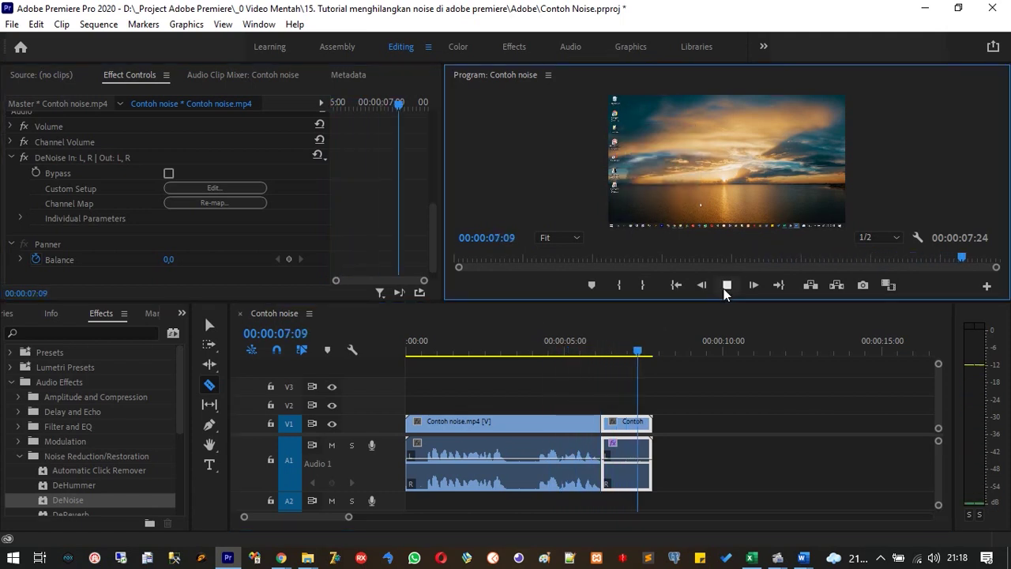
Replay the sequence from 00:00:04:00 and stop near the clip end.
left_click(656, 352)
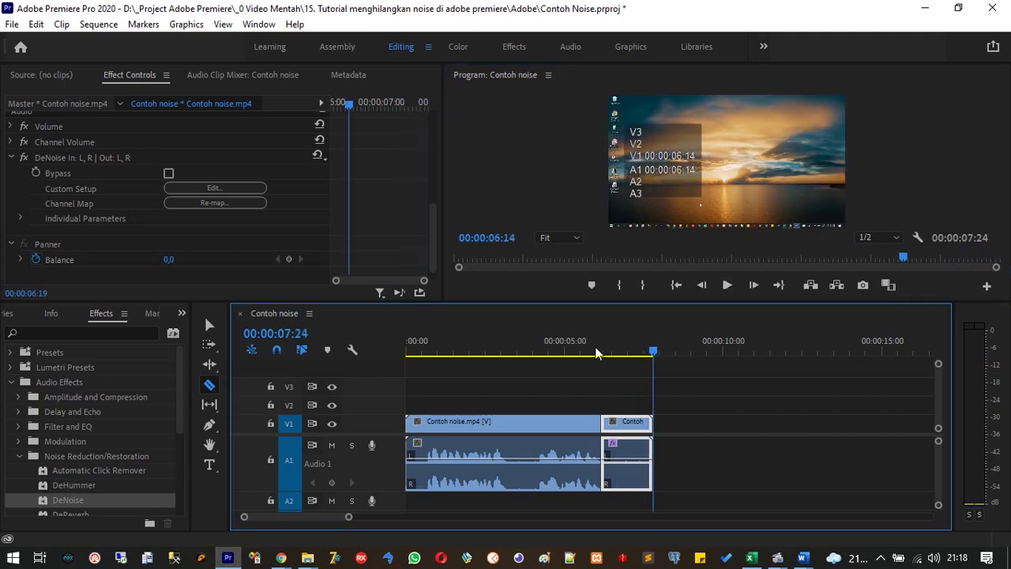
left_click(532, 350)
left_click(727, 285)
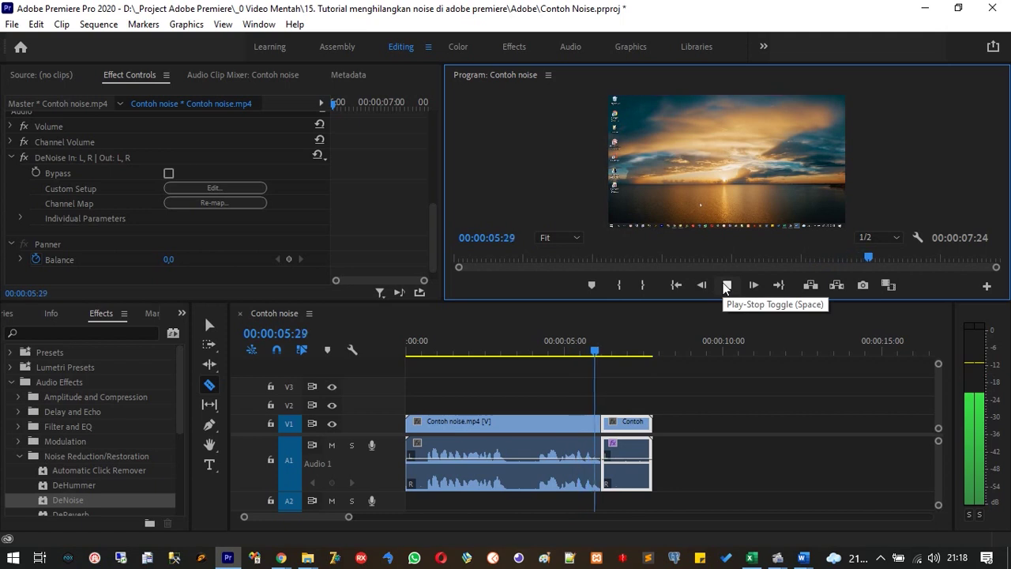
left_click(725, 288)
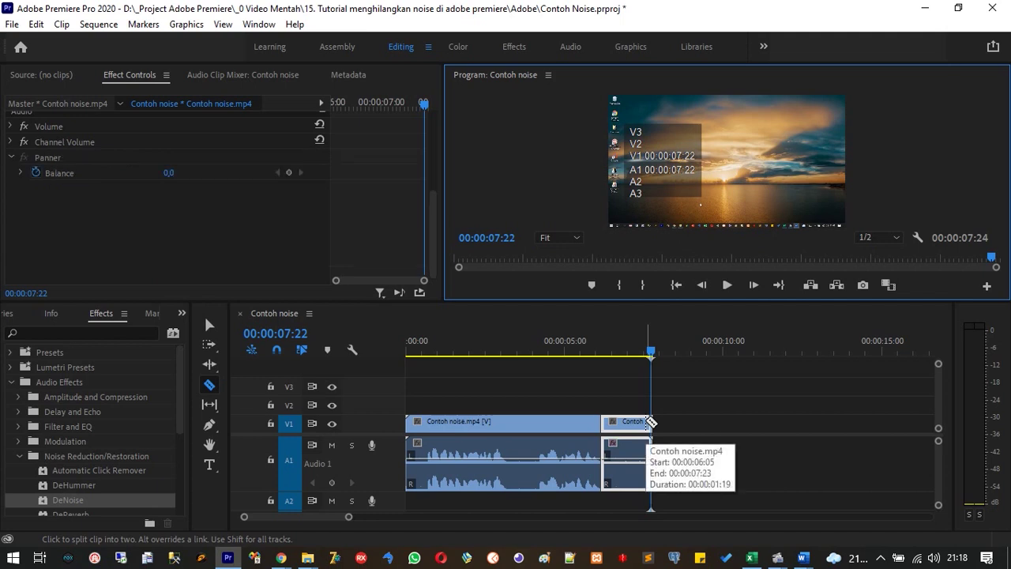
Undo the razor cut so the clip is whole again, and return to the Selection tool.
key("ctrl+z")
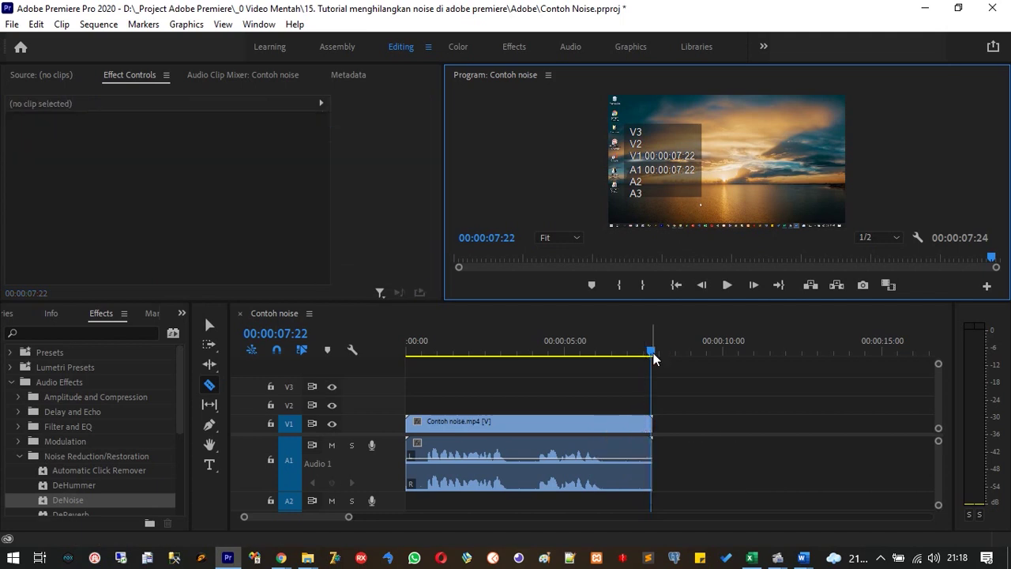
left_click_drag(650, 352, 604, 354)
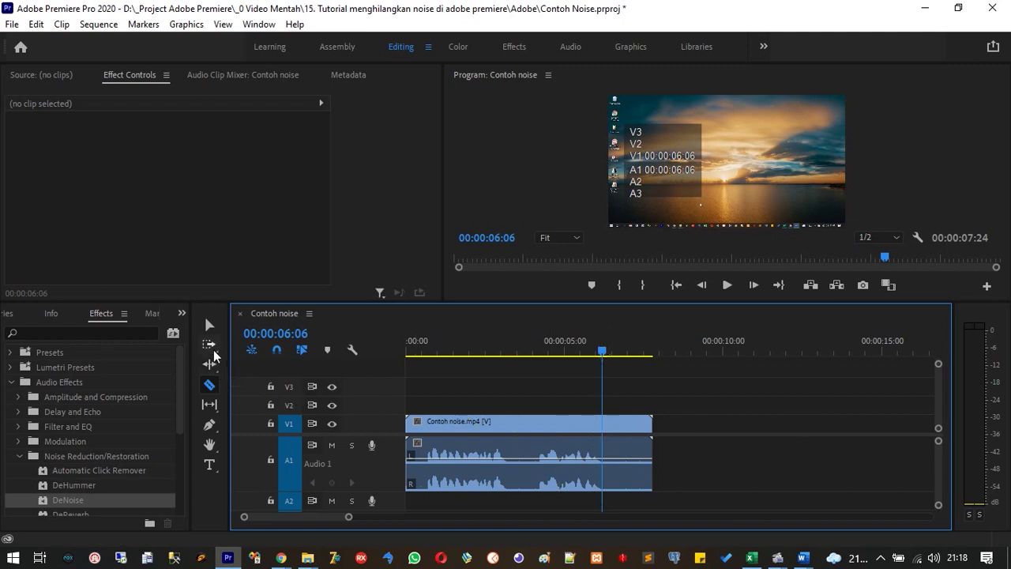
left_click(209, 324)
left_click(104, 500)
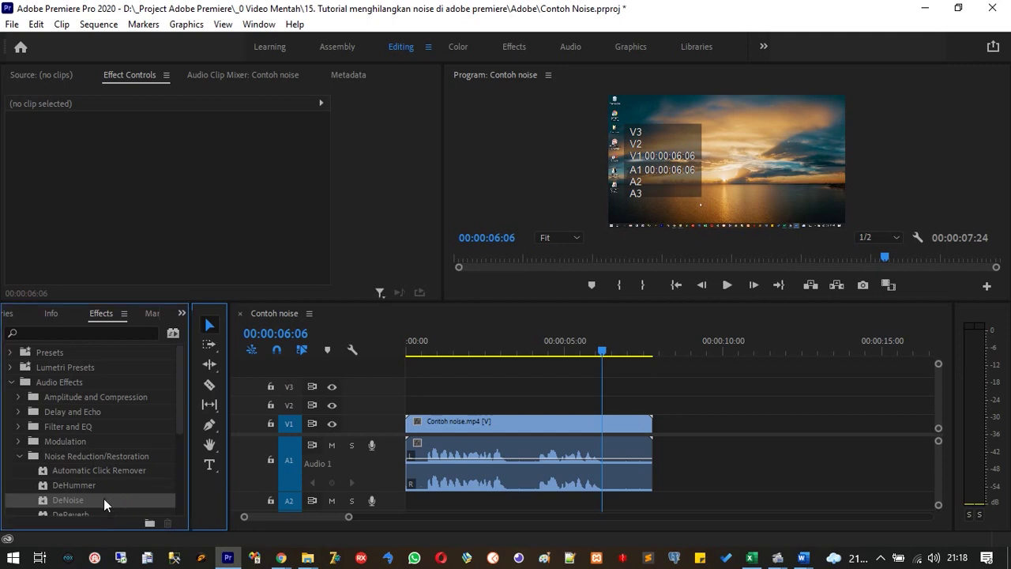
Apply DeNoise to the full A1 clip and enter 80 as its Amount in the custom setup editor.
left_click_drag(103, 499, 459, 469)
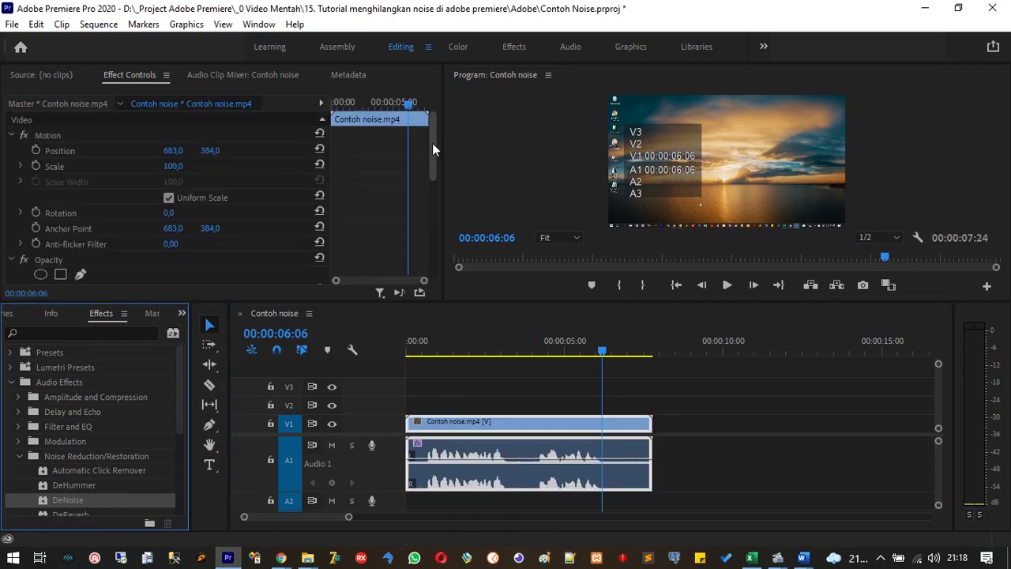
left_click_drag(432, 148, 428, 237)
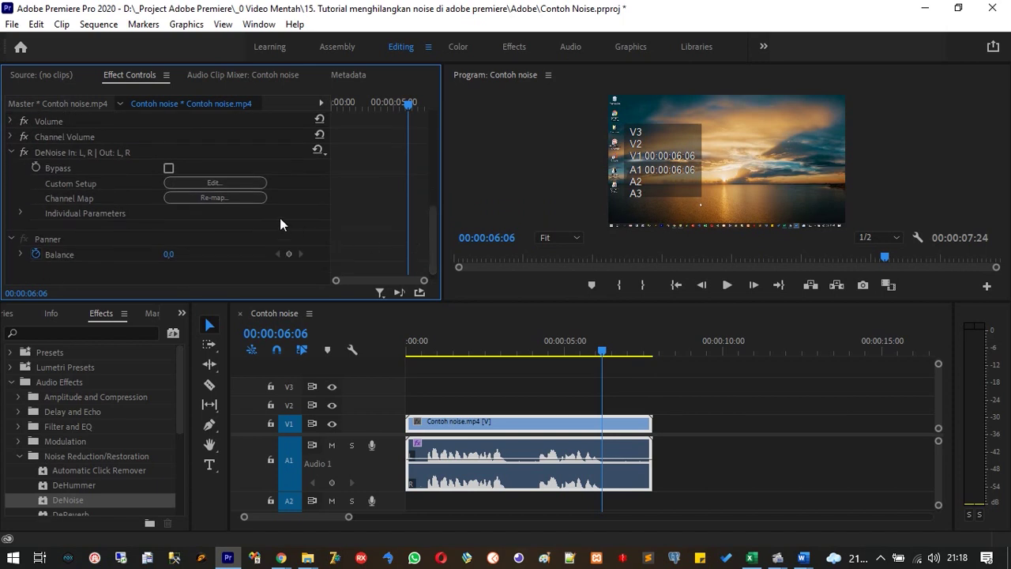
left_click(222, 184)
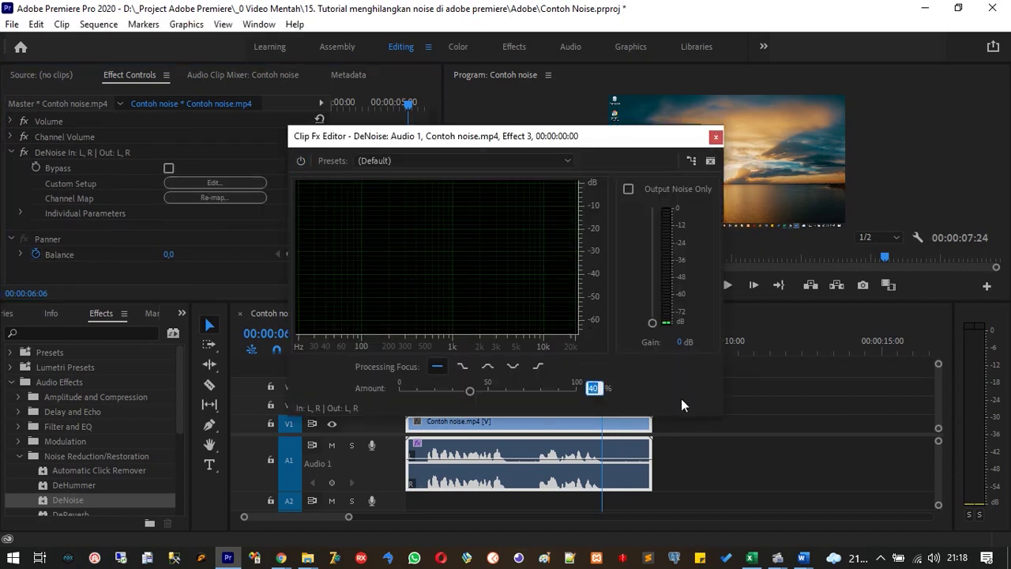
type("80")
Close the DeNoise editor and play the clip from the start with DeNoise at 80%.
left_click(717, 138)
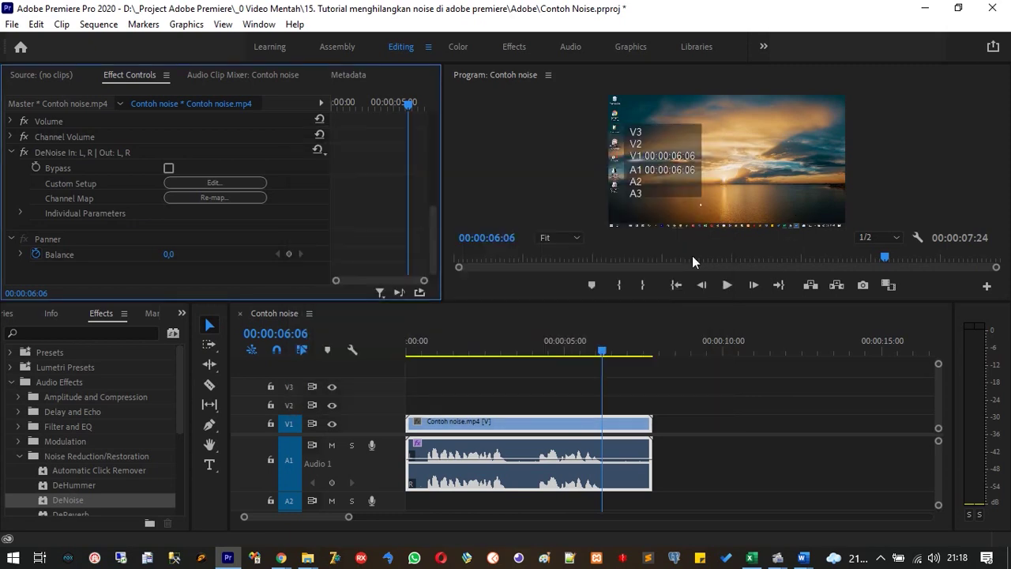
left_click(408, 356)
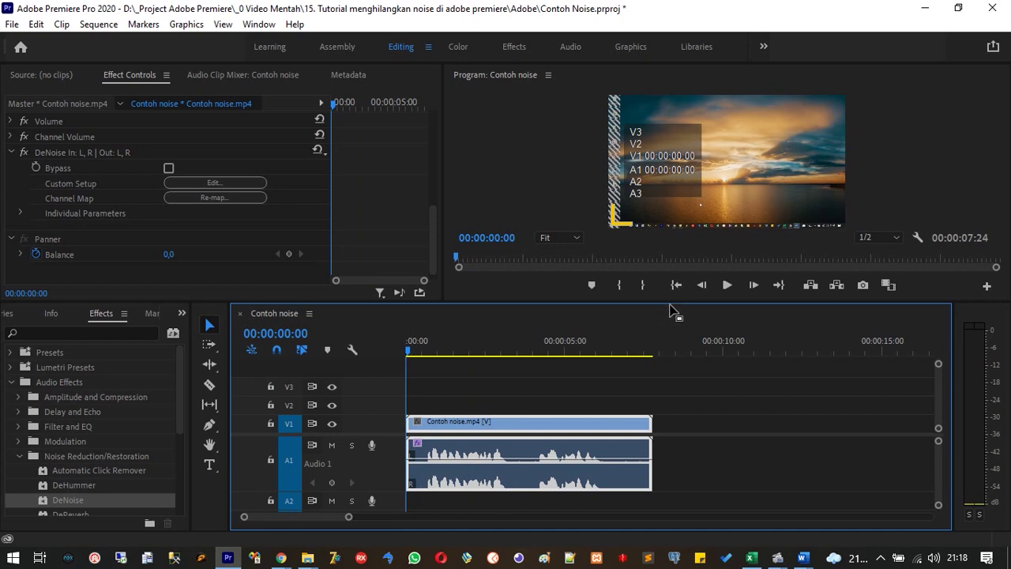
left_click(727, 285)
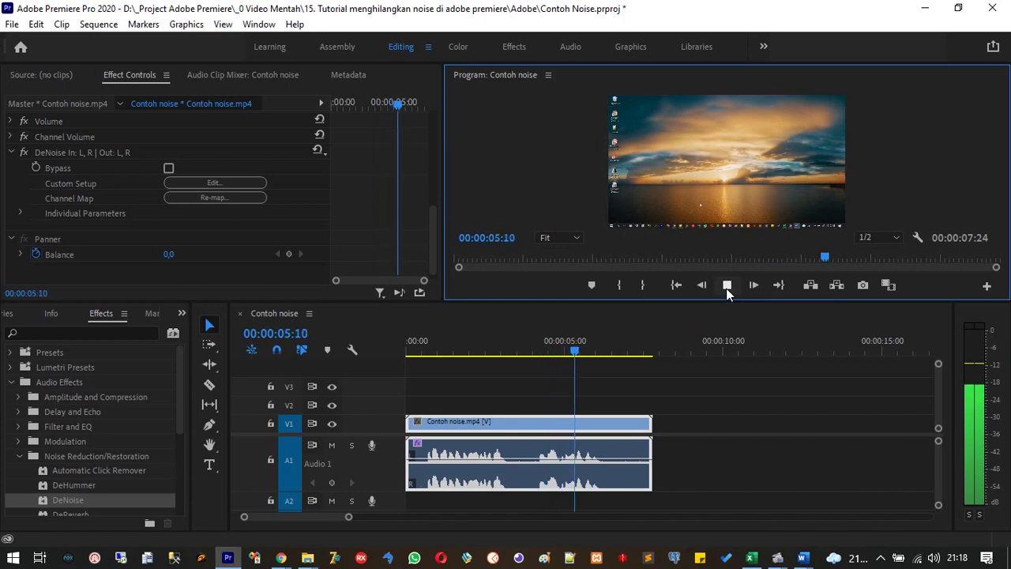
left_click(726, 285)
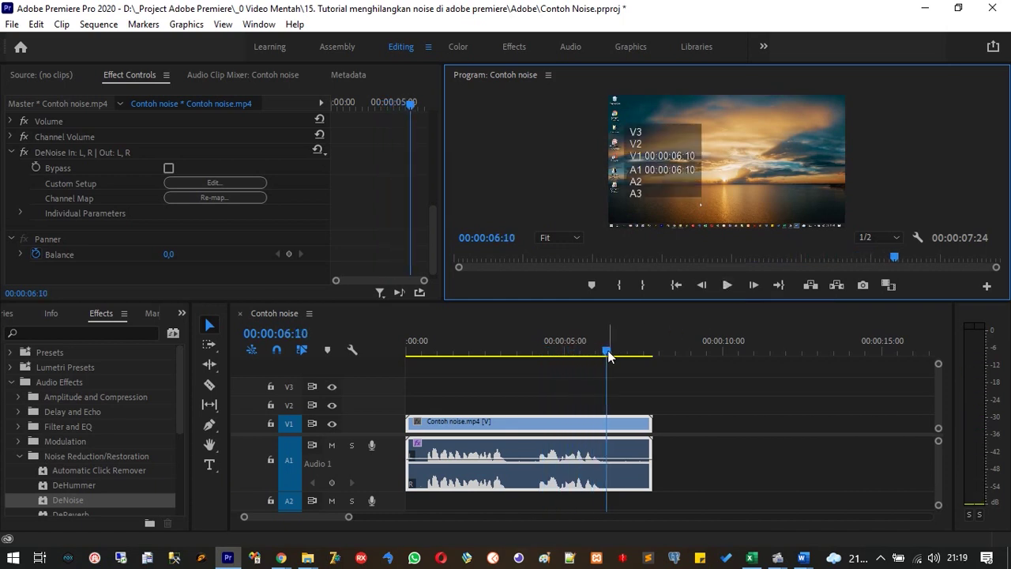
Return the playhead to the sequence start and reopen the DeNoise Clip Fx Editor.
left_click_drag(605, 350, 595, 351)
left_click_drag(451, 350, 389, 350)
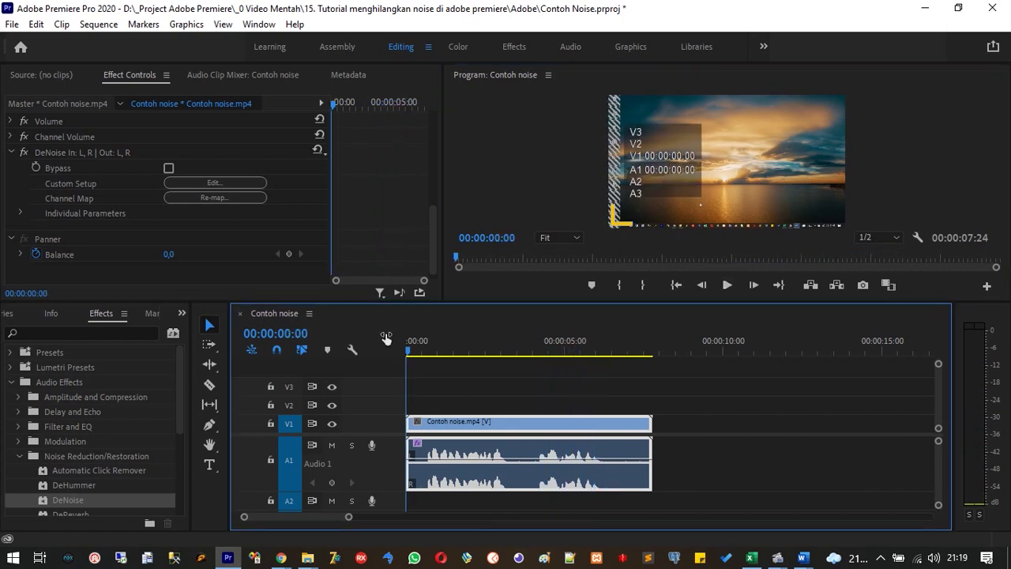
left_click(228, 186)
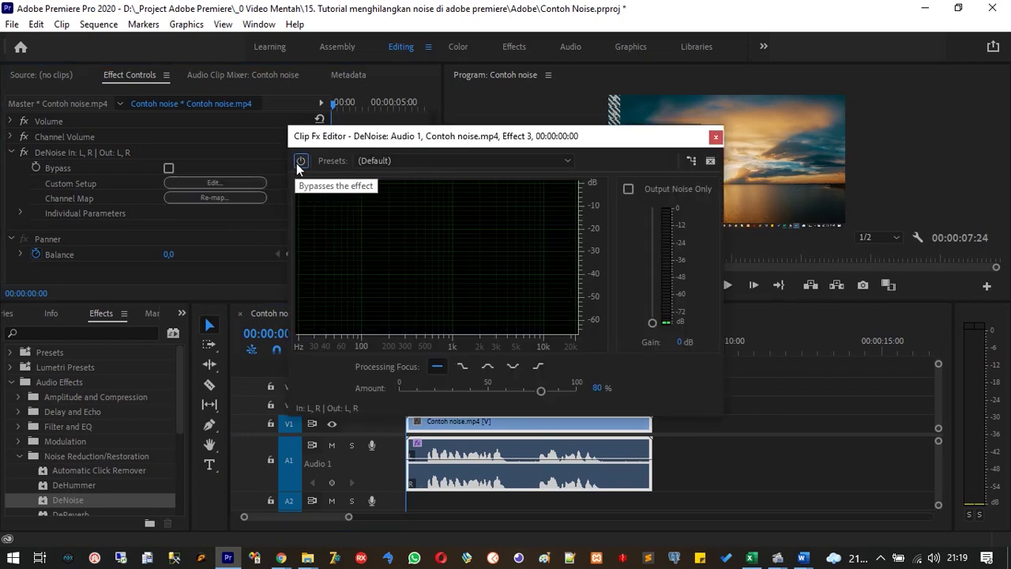
Bypass DeNoise, play the clip to hear the original noise, and rewind the playhead to 0.
left_click(298, 162)
left_click(714, 137)
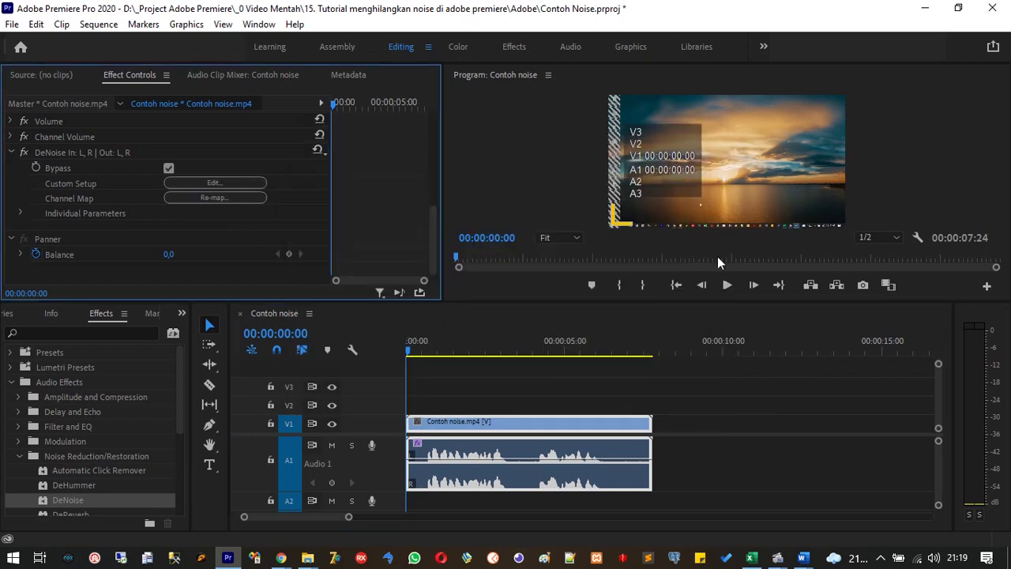
left_click(727, 285)
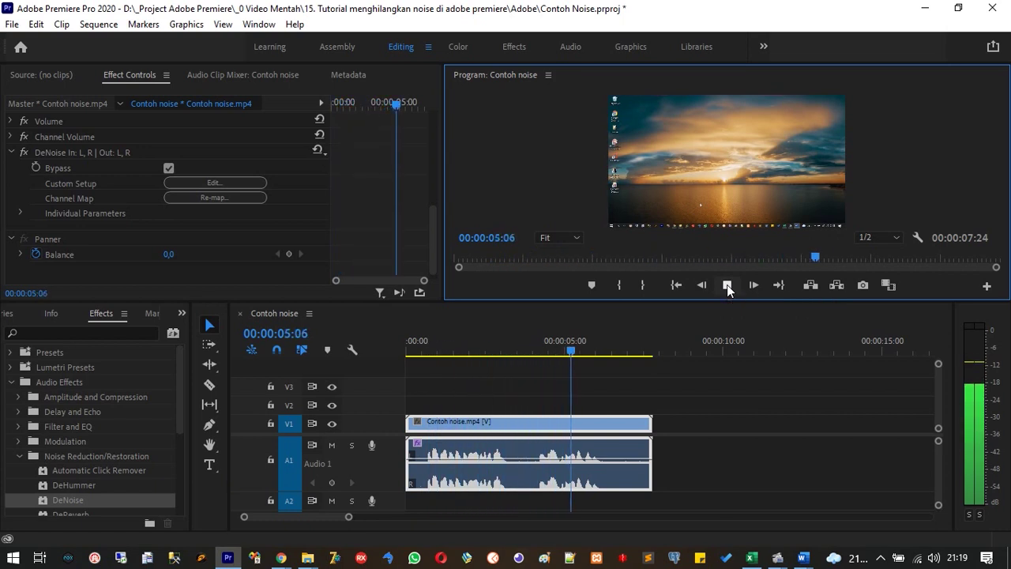
left_click(726, 286)
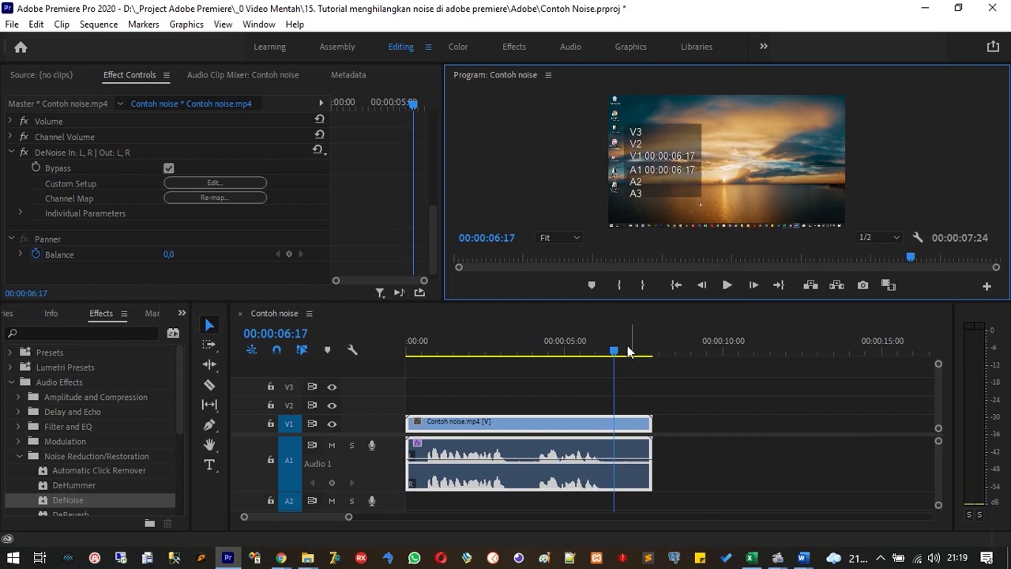
left_click_drag(616, 353, 399, 350)
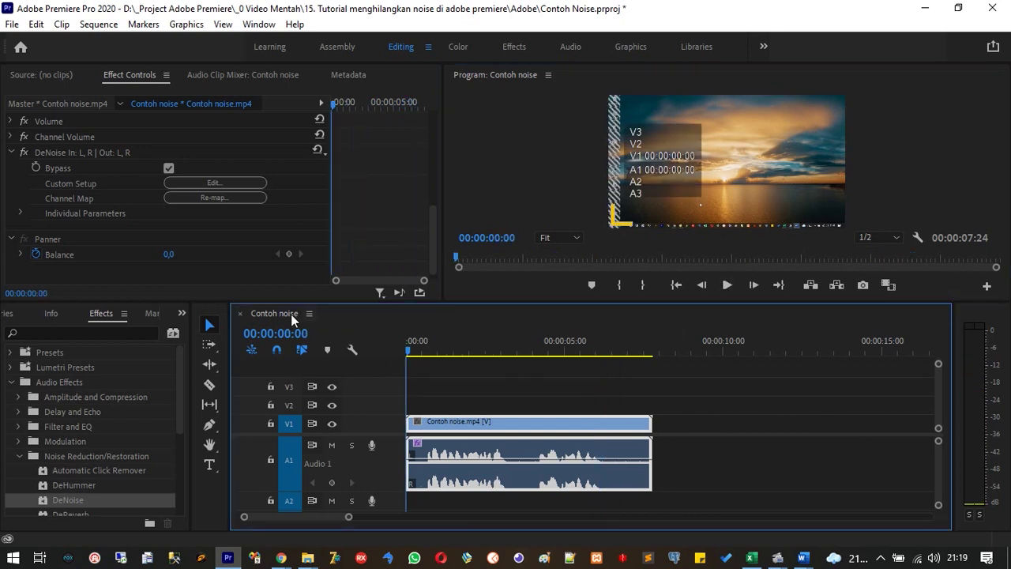
Open the DeNoise Clip Fx Editor at 80% and move it higher while the clip plays.
left_click(195, 184)
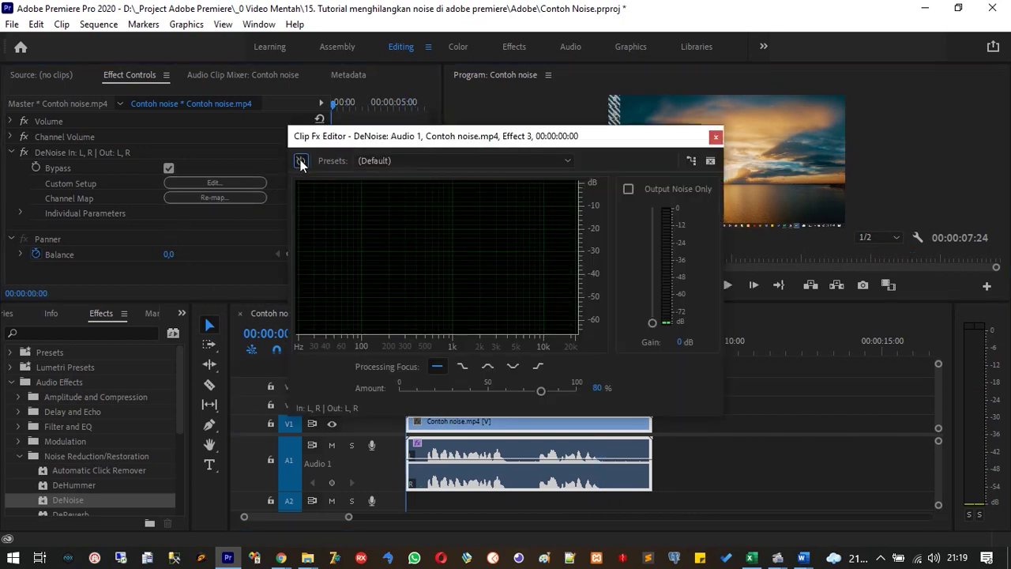
left_click(733, 286)
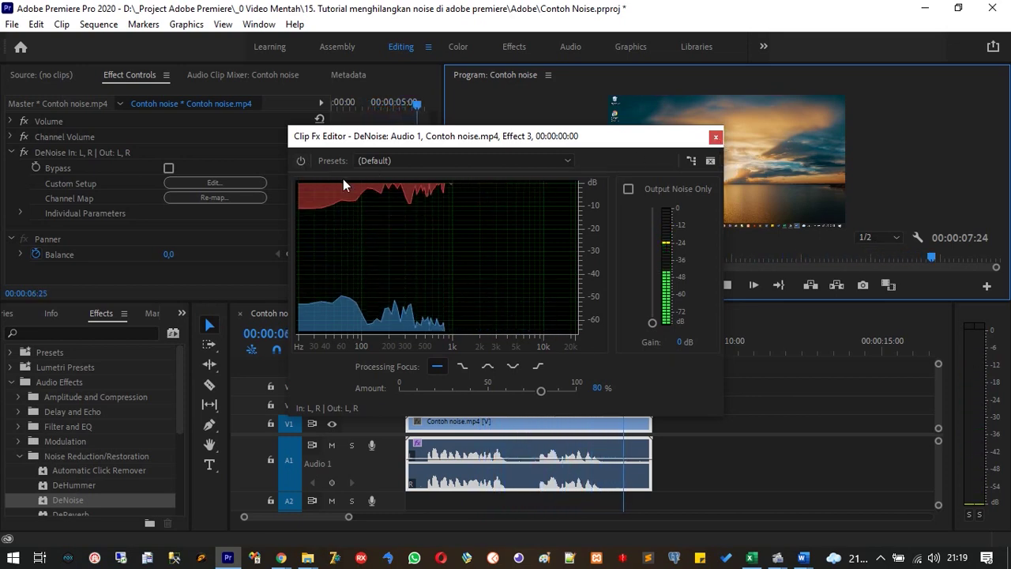
left_click_drag(470, 137, 476, 44)
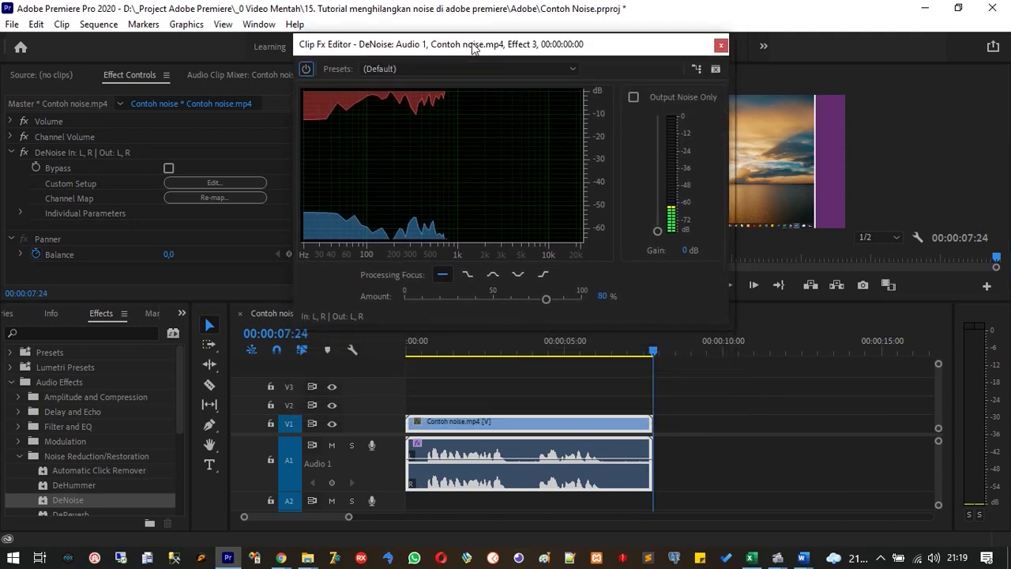
Replay the Contoh noise clip from the start, turning DeNoise off and back on to compare.
left_click_drag(652, 351, 401, 351)
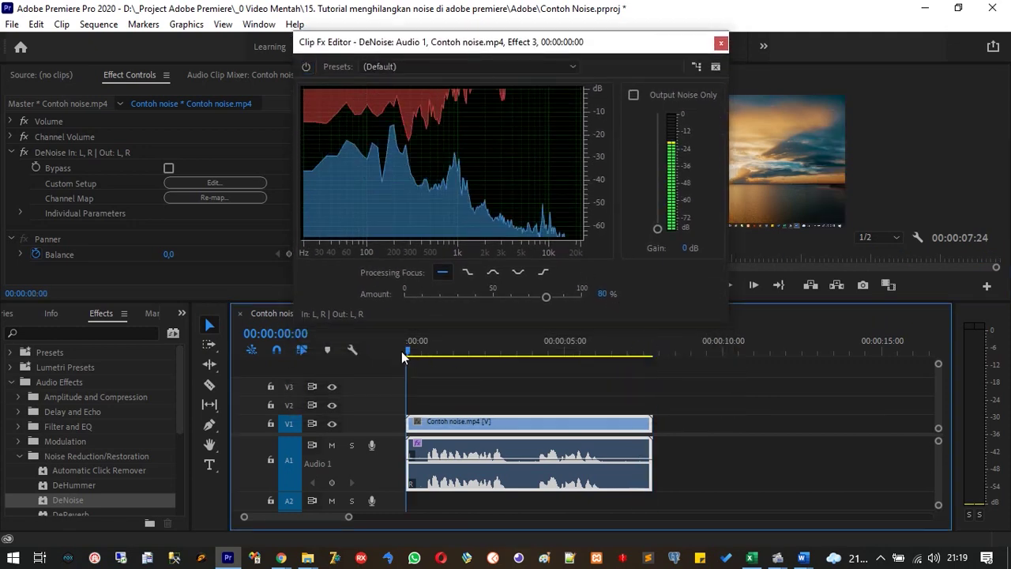
left_click(735, 287)
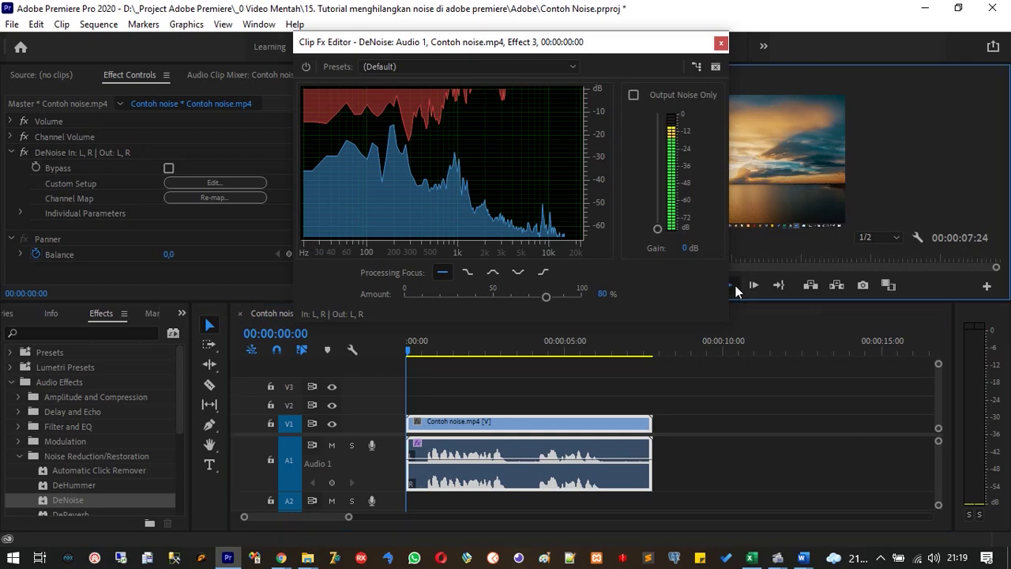
left_click(306, 67)
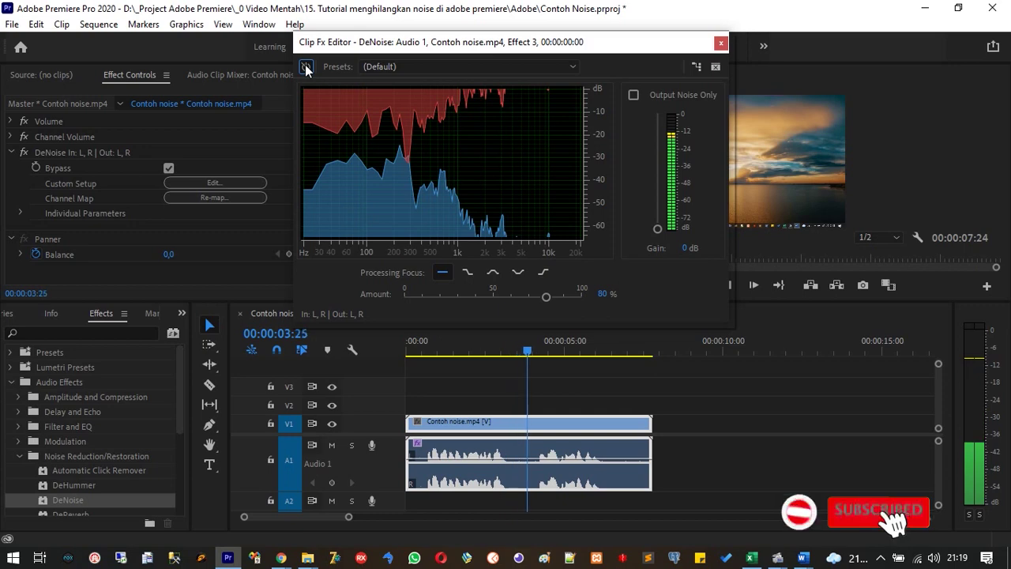
left_click(307, 67)
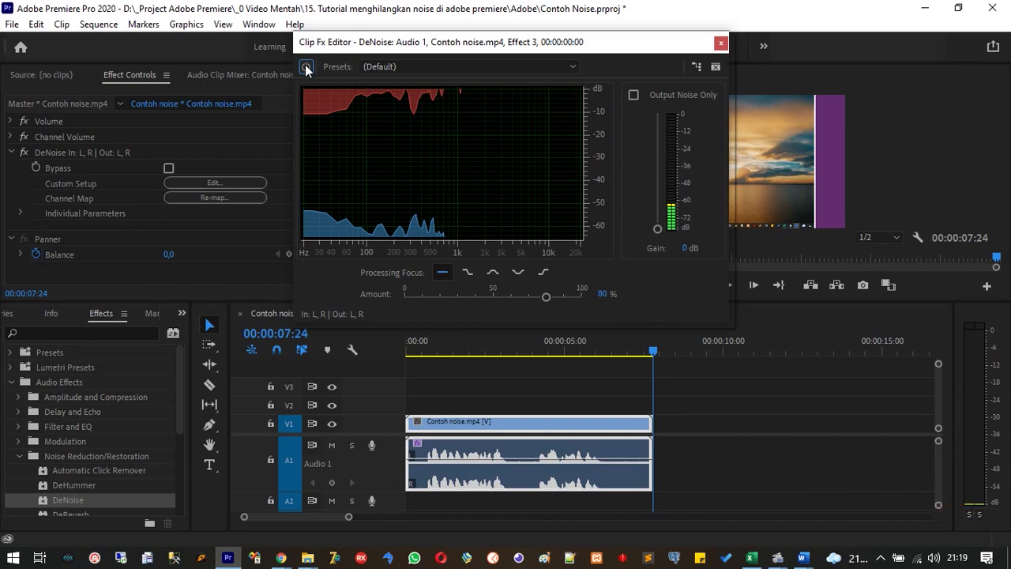
Bypass DeNoise in the Clip Fx Editor so Contoh noise plays its original audio.
left_click(307, 68)
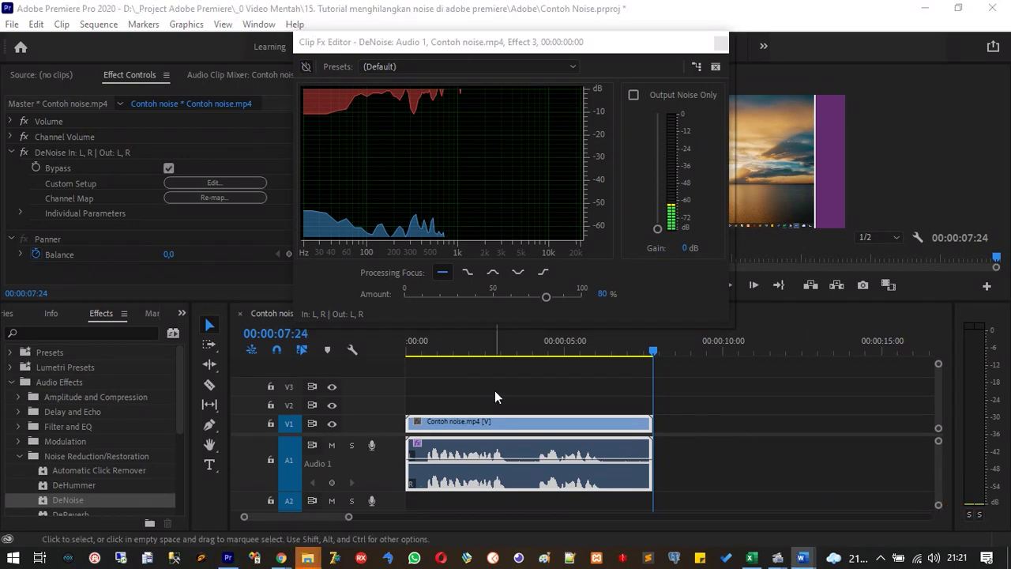